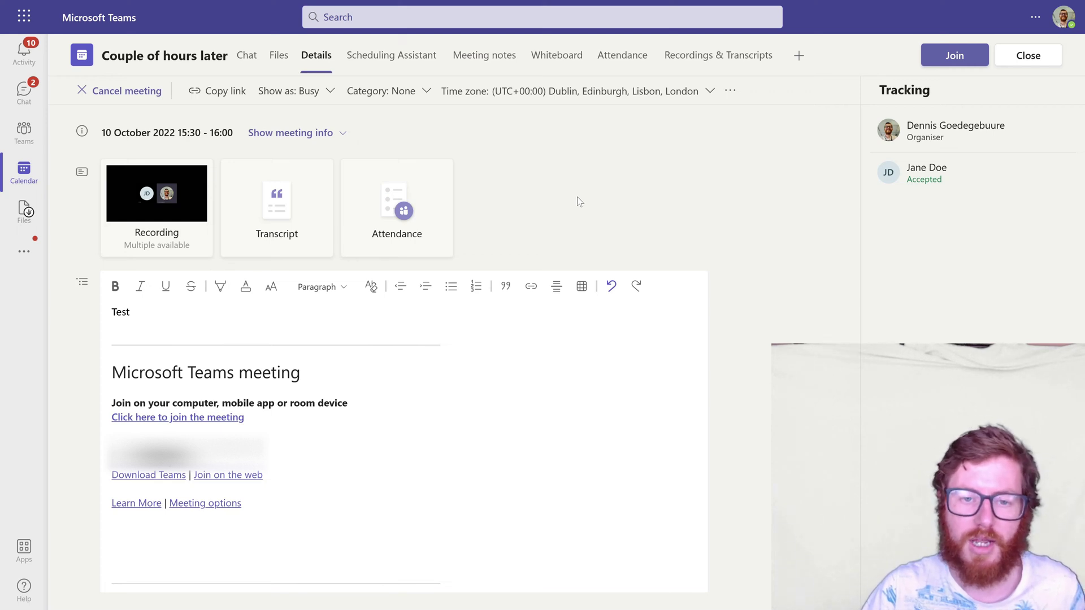
Show the Recordings & Transcripts tab of the 'Couple of hours later' Teams meeting
click(694, 63)
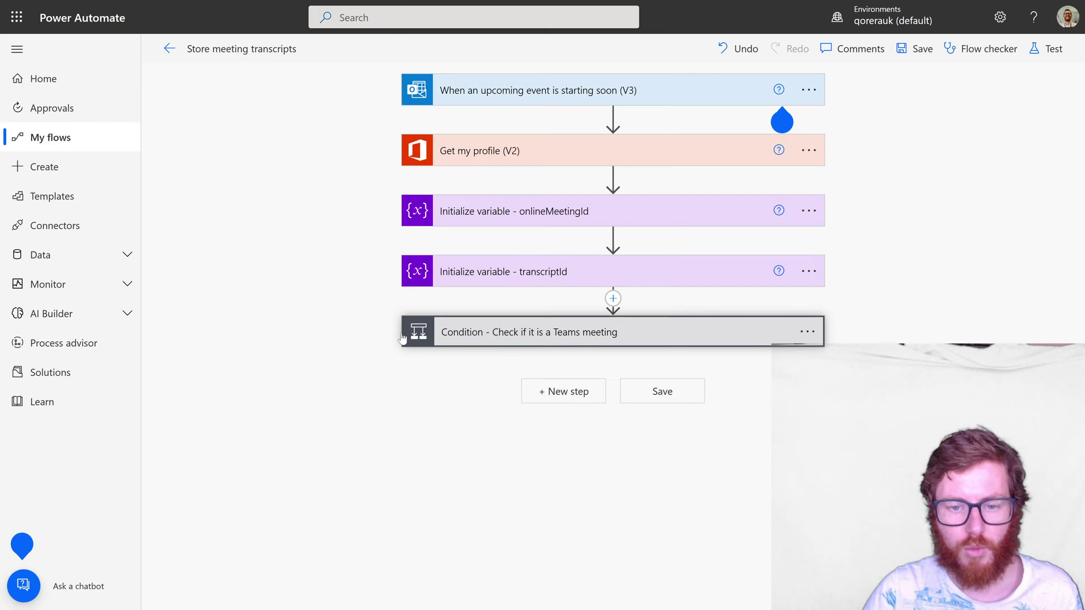
Expand the Teams-meeting condition and zoom the browser out twice to fit its If yes branch
click(404, 338)
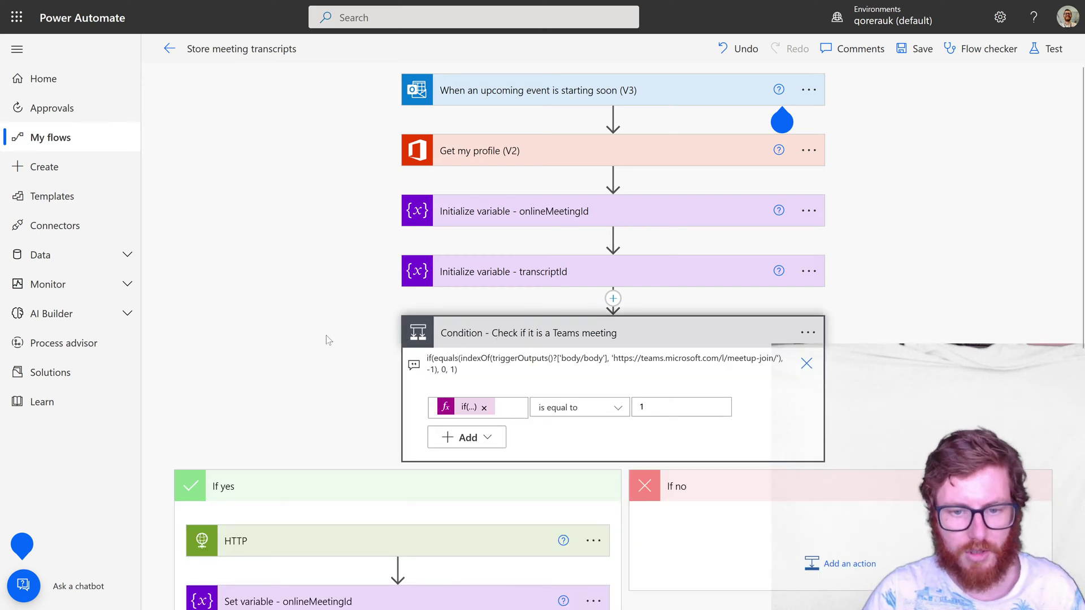
key(ctrl+minus)
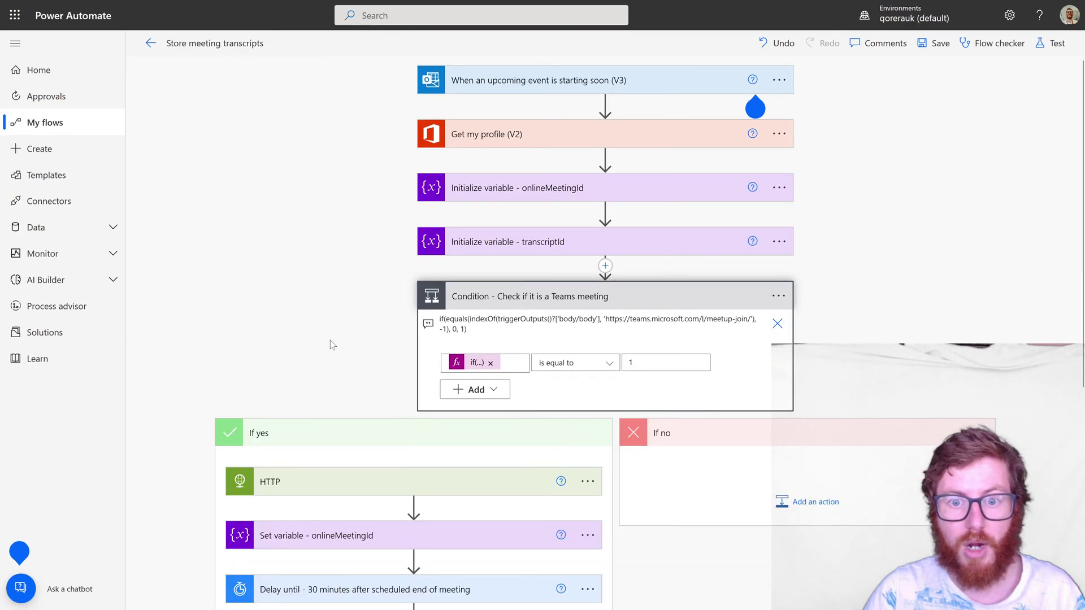
key(ctrl+minus)
key(ctrl+minus)
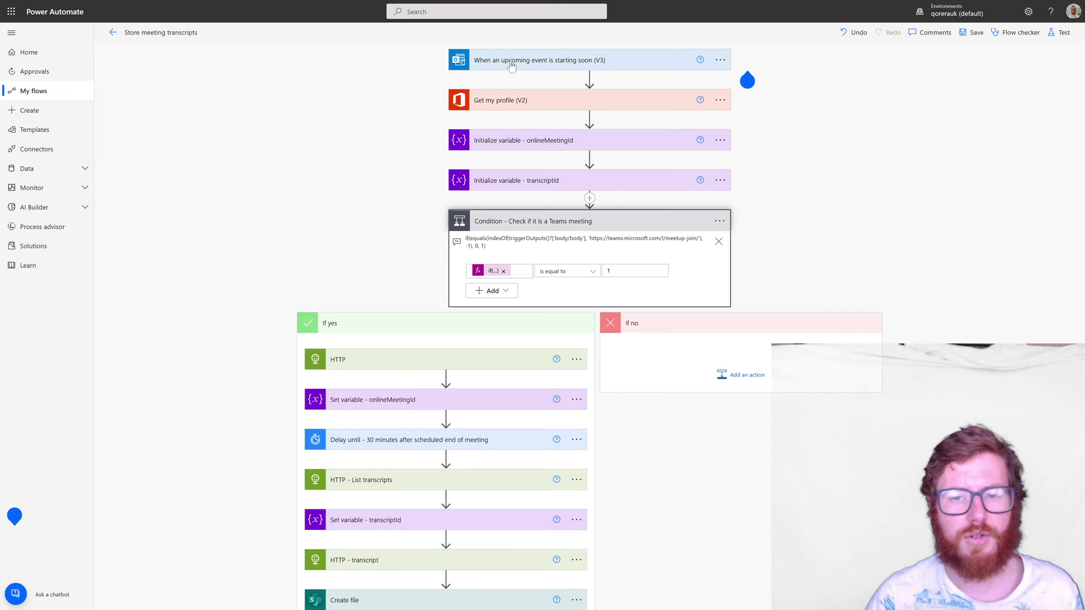
Collapse the Teams-meeting condition, then inspect and refold the upcoming-event trigger and Get my profile (V2) steps
click(516, 222)
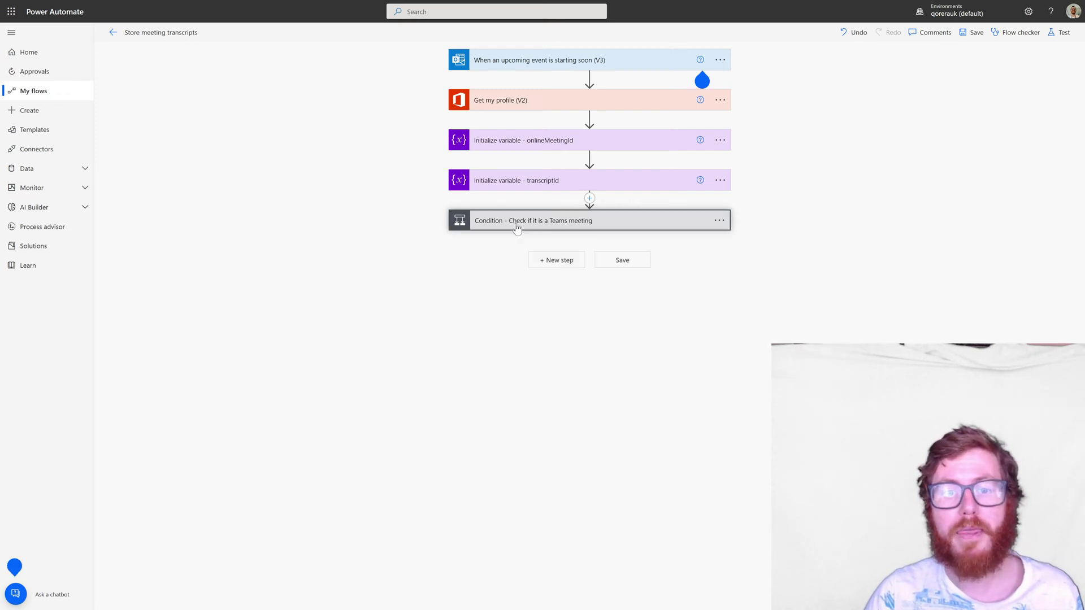
click(499, 69)
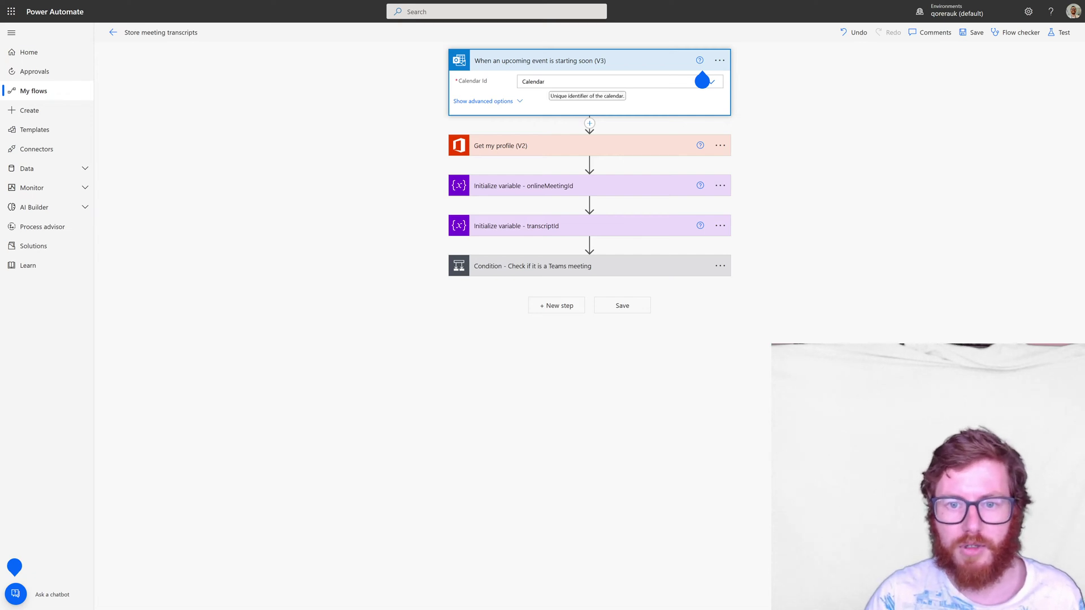
click(553, 63)
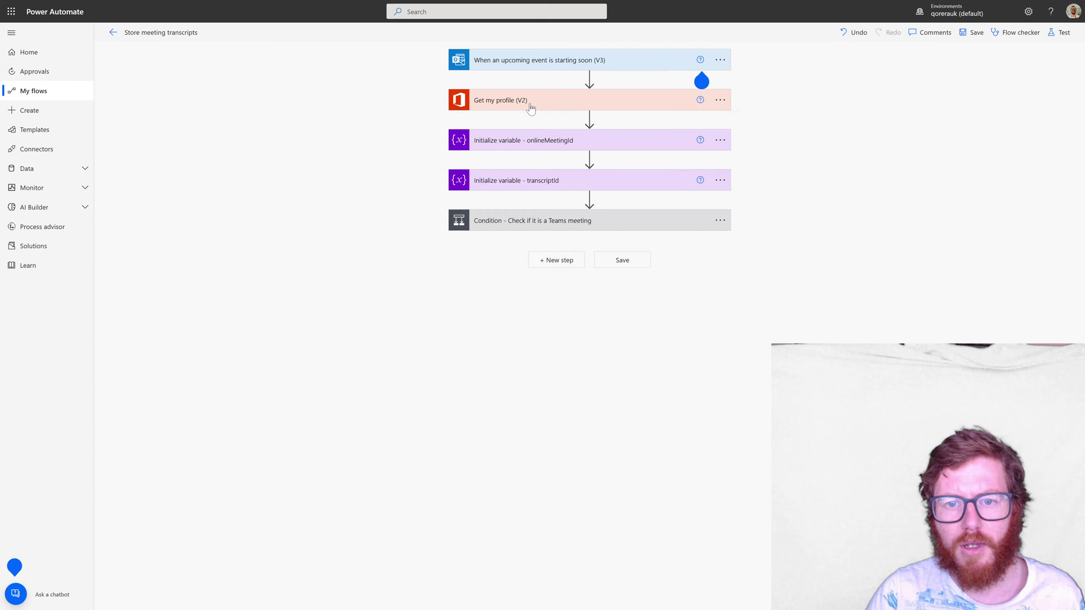
click(532, 108)
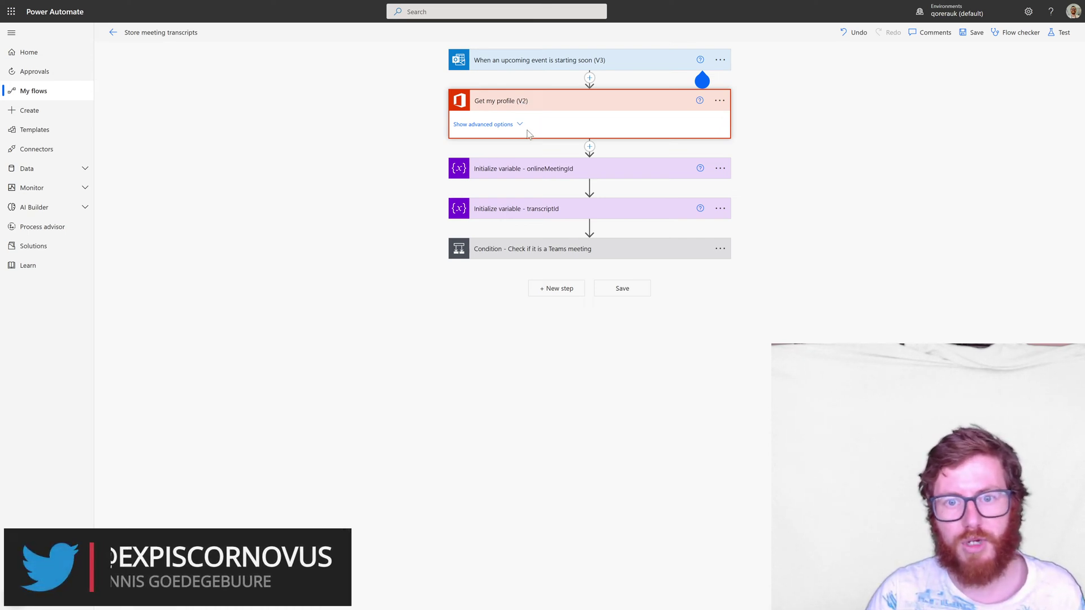
click(539, 105)
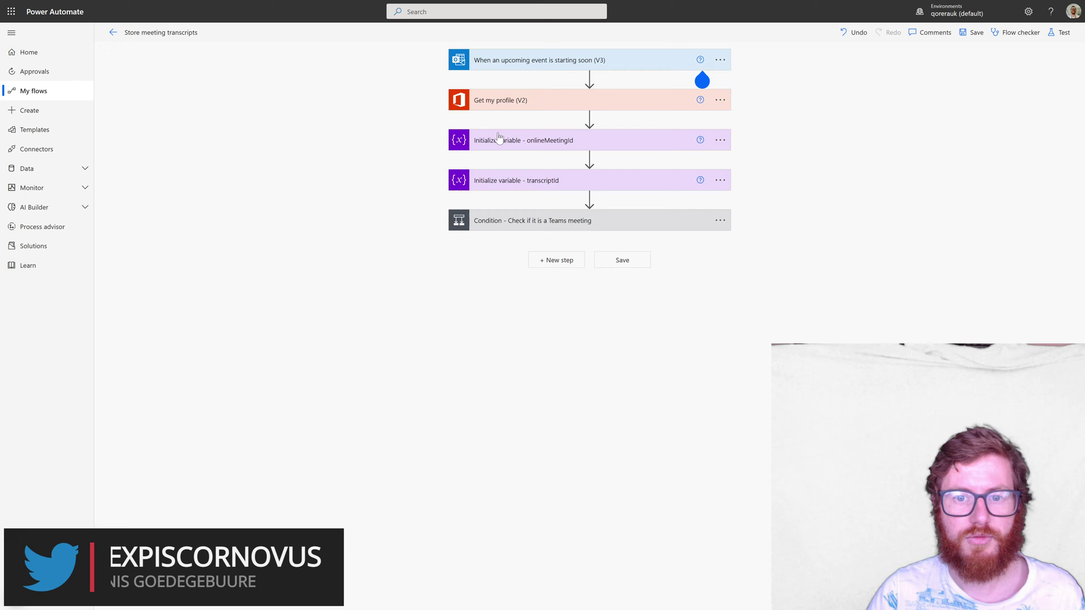
Delete the 'This is a test' note on the Initialize variable - onlineMeetingId step
click(528, 146)
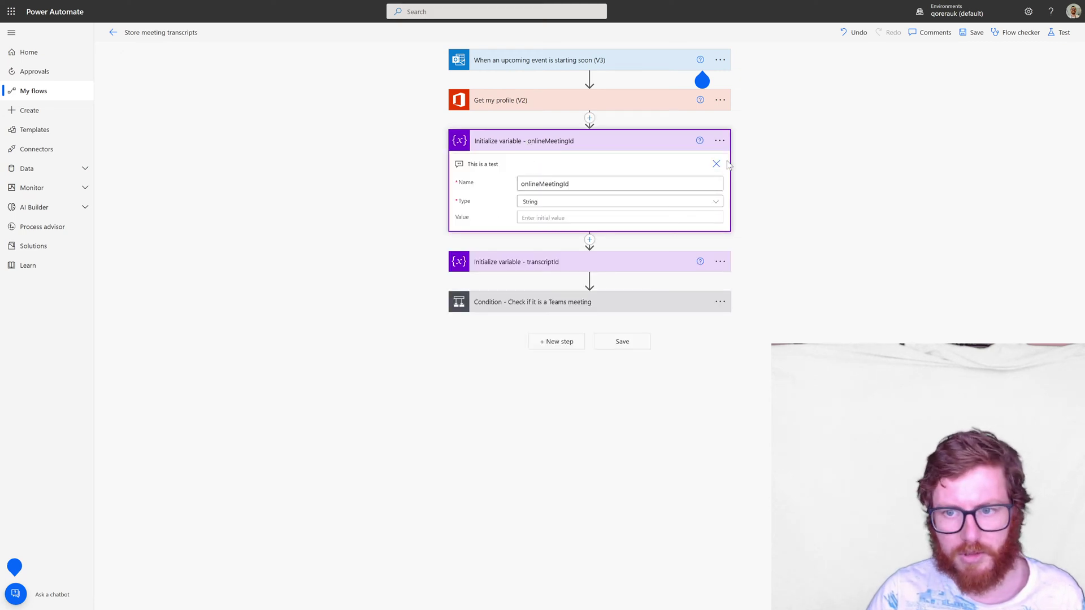
click(716, 164)
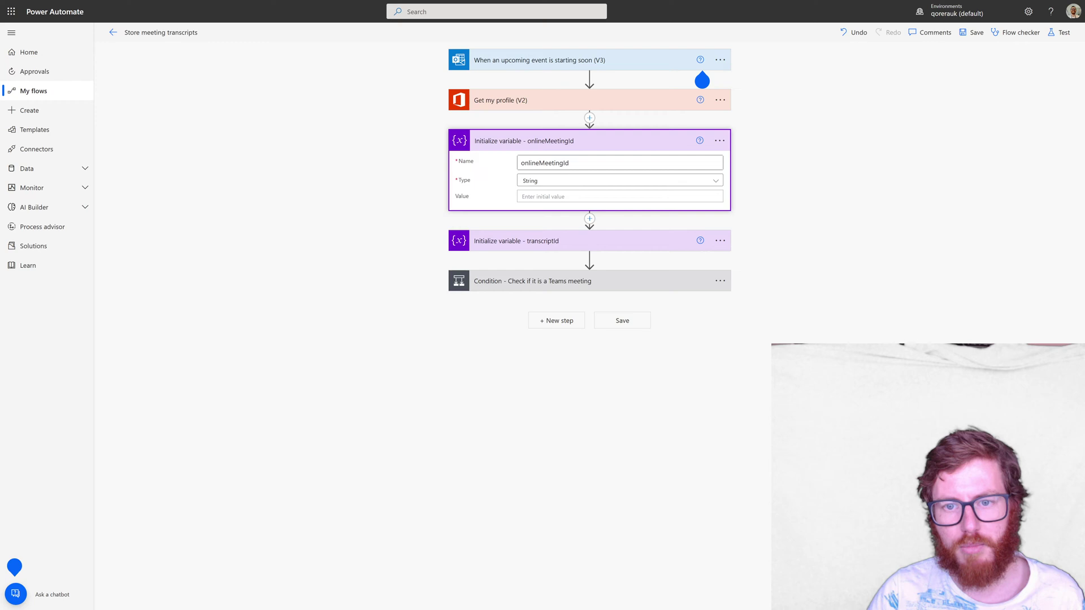
click(562, 142)
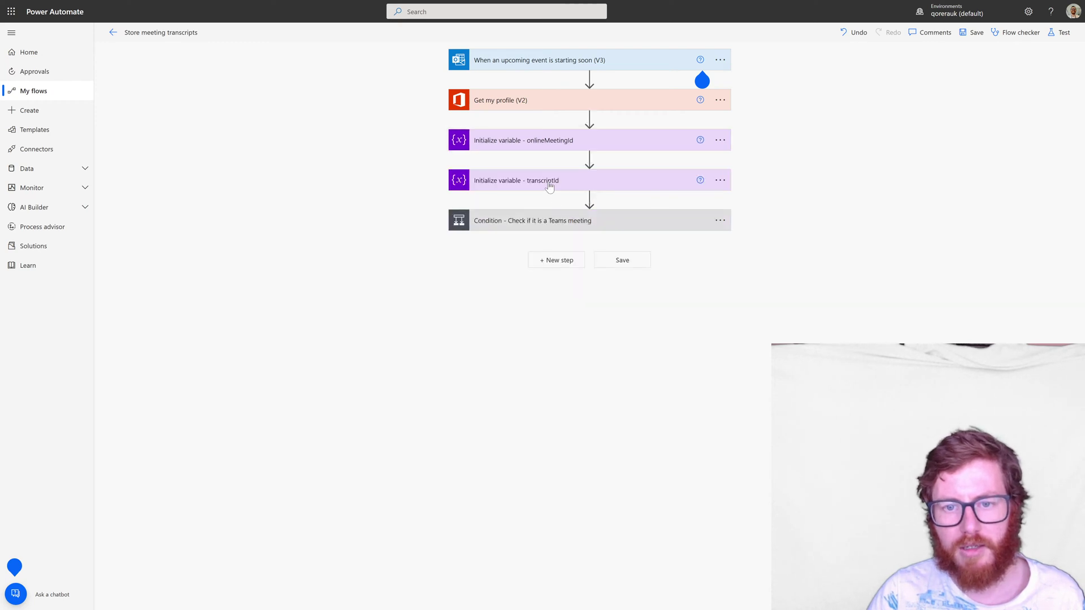
Check the transcriptId and onlineMeetingId variable steps, leaving both collapsed
click(549, 182)
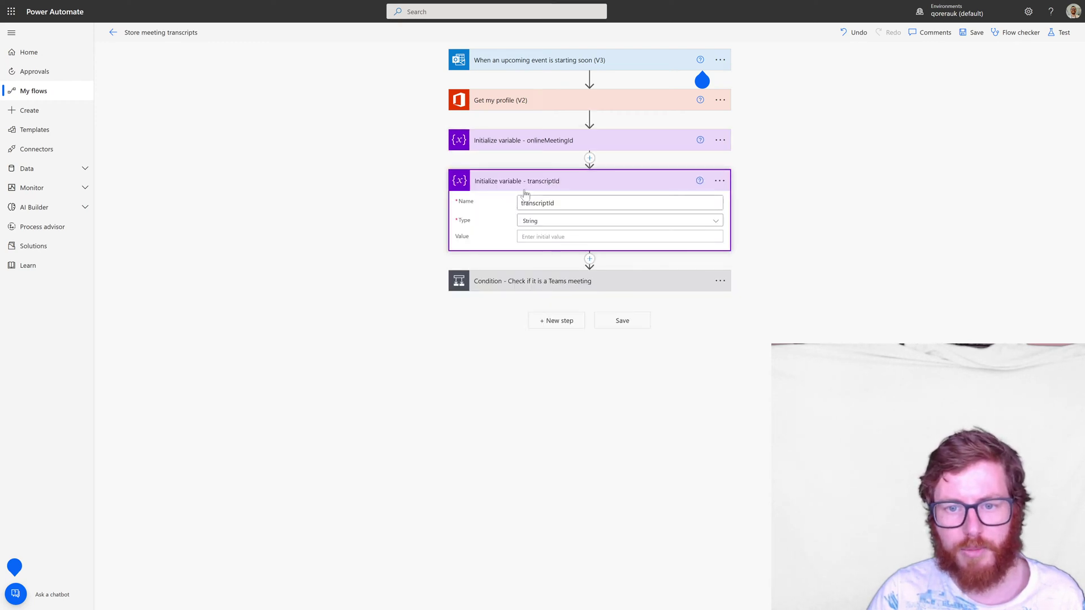
click(529, 177)
click(501, 143)
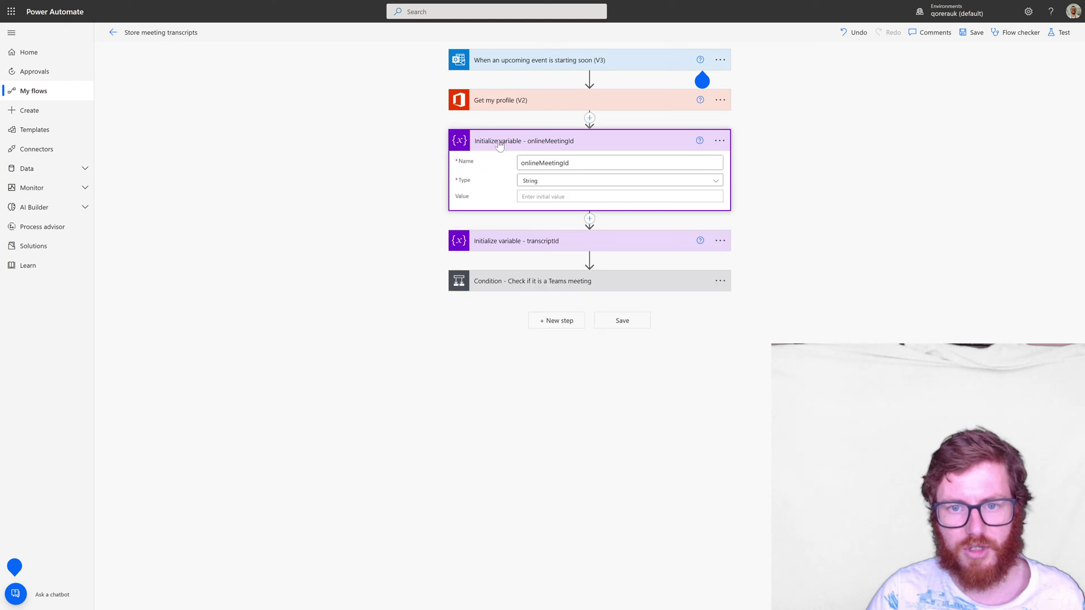
click(516, 146)
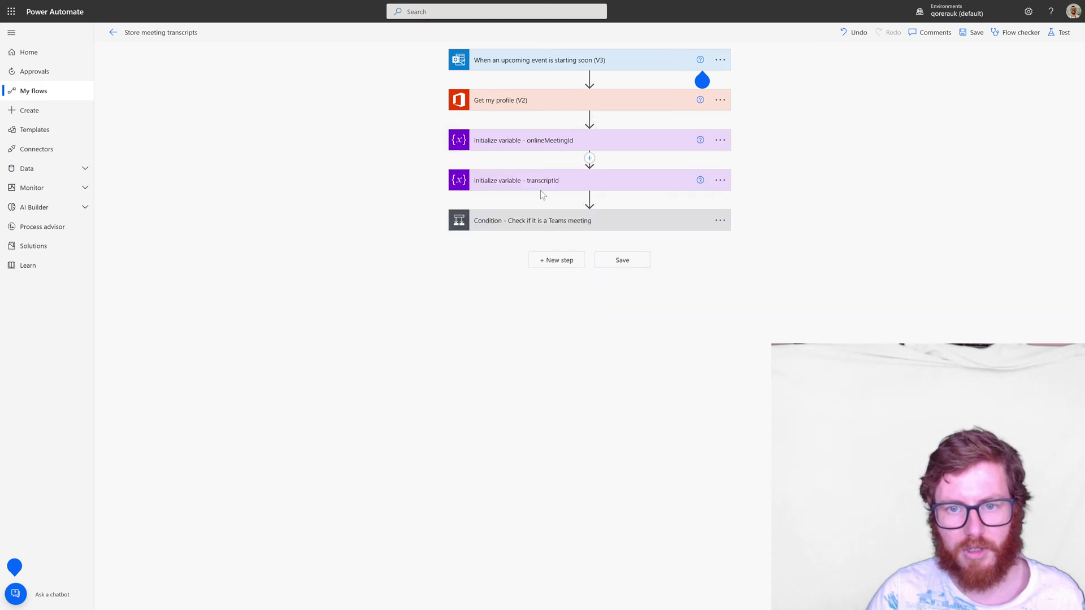
click(504, 221)
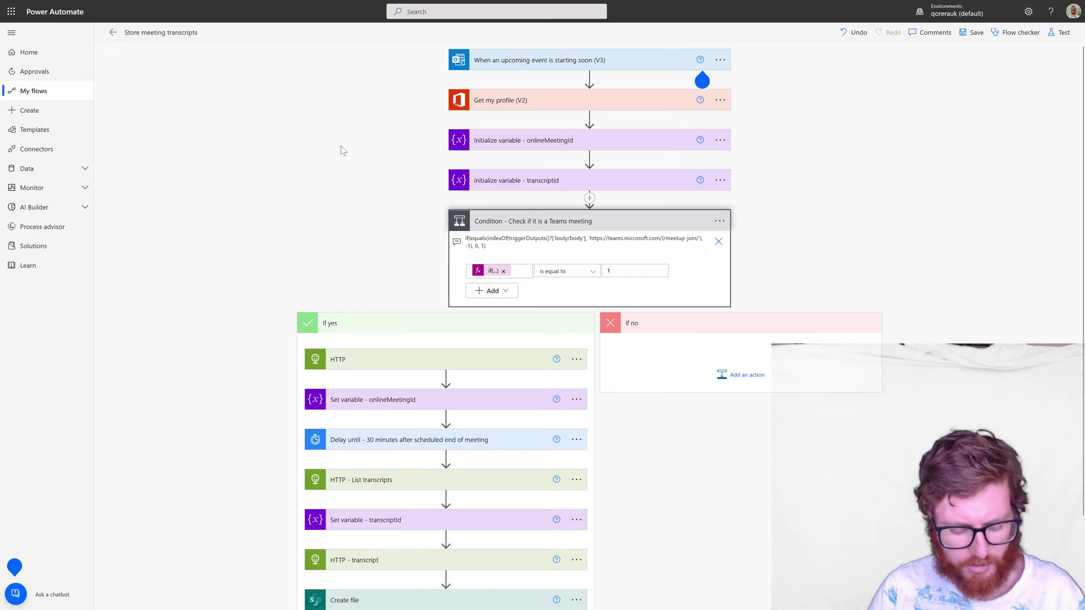
key(alt+Tab)
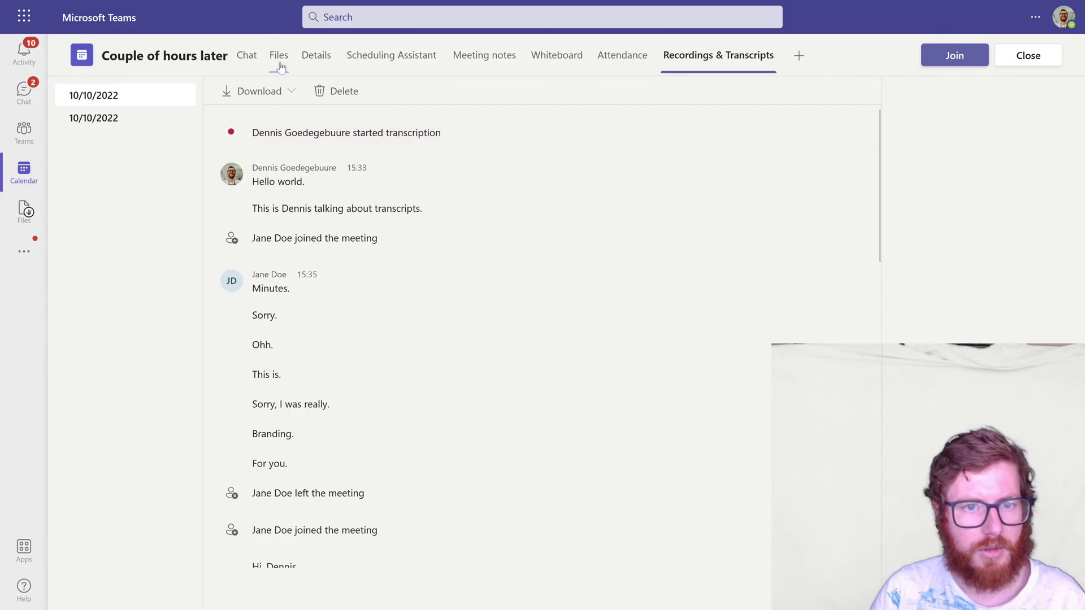
click(313, 59)
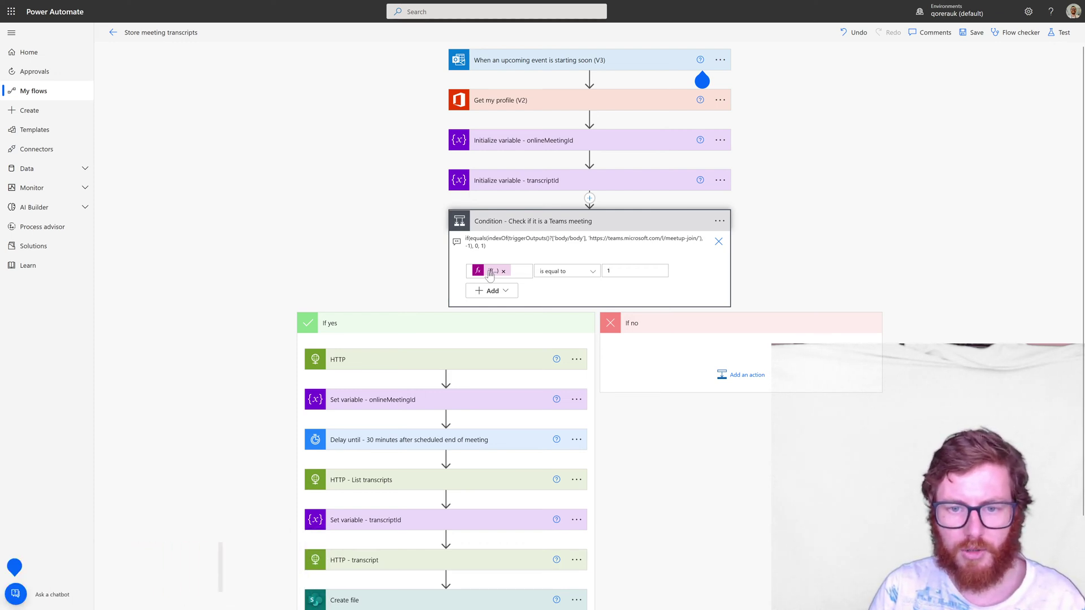
click(490, 272)
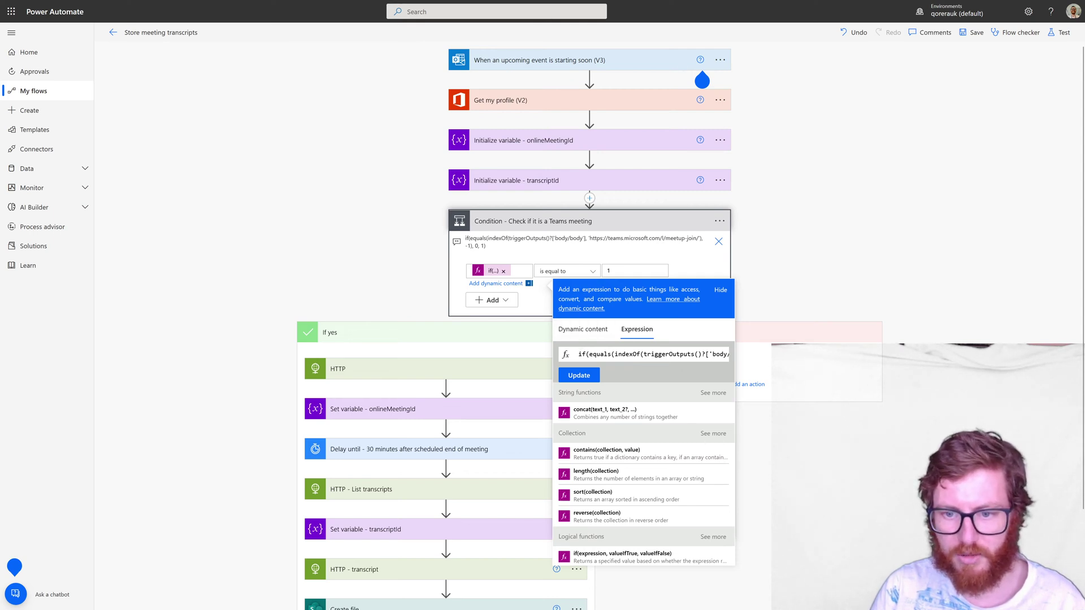
click(394, 256)
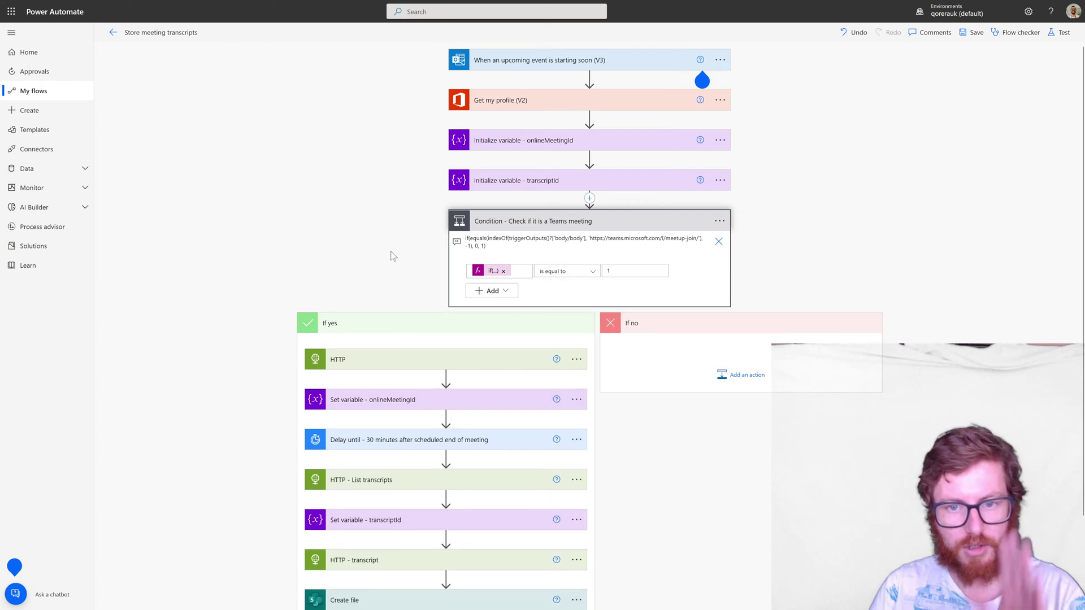
click(478, 366)
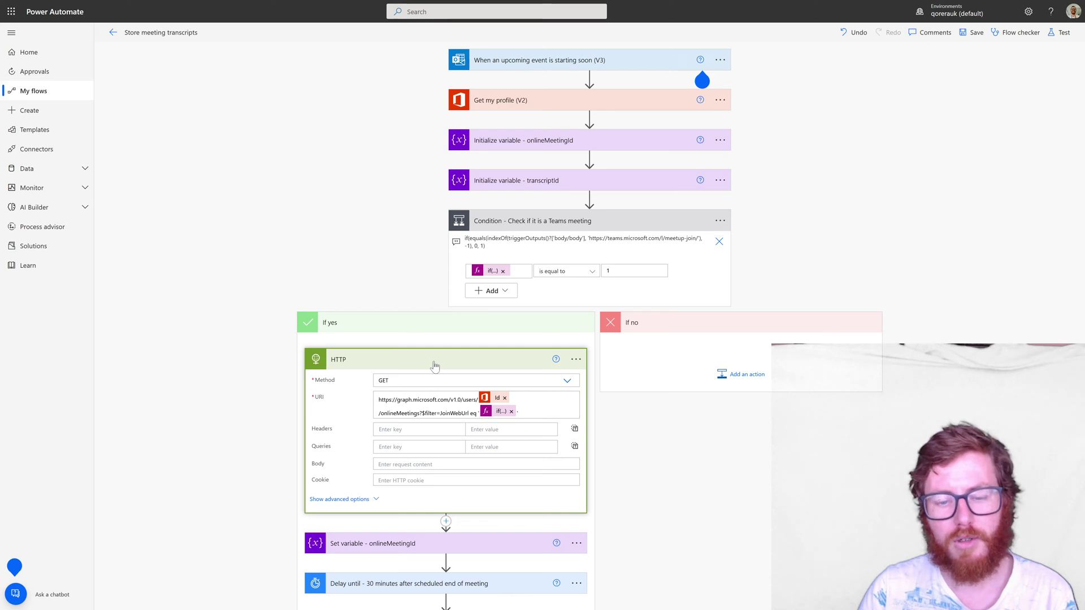
click(530, 368)
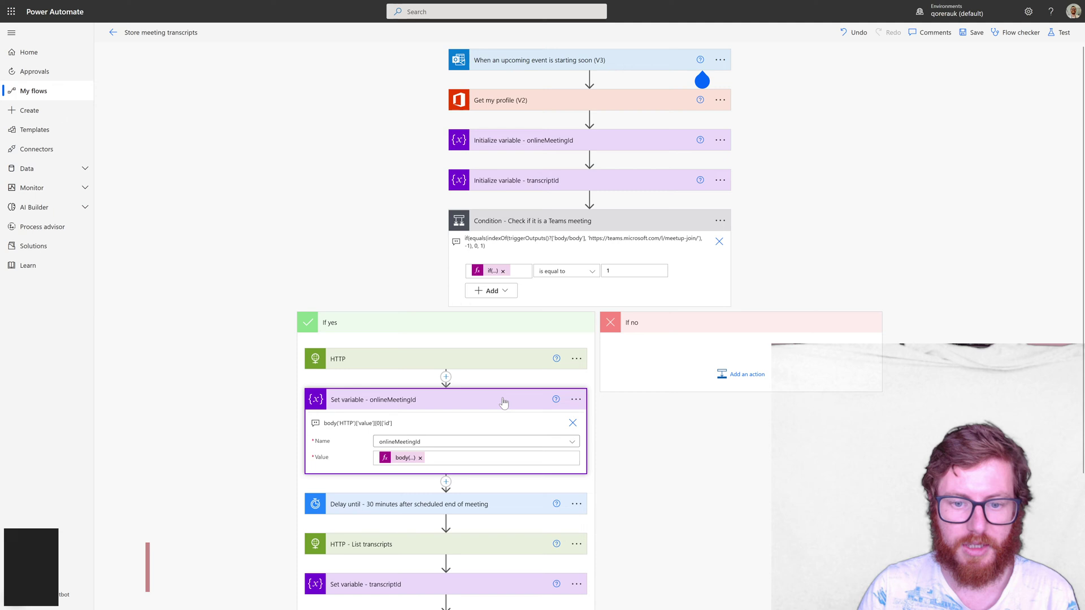
Scroll to the Set variable - onlineMeetingId Name and Value, taking body('HTTP')['value'][0]['id']
scroll(505, 412, down, 1)
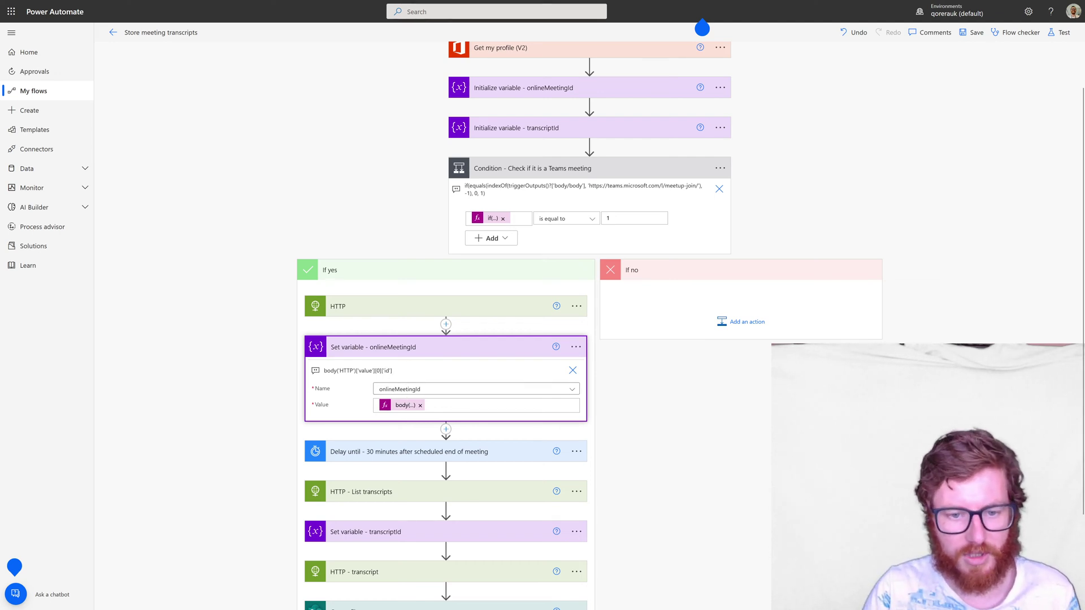
Open the Delay until timestamp expression addMinutes(triggerOutputs()?['body/end'], 30, 'yyyy-MM-ddTHH:mm:ssZ')
click(378, 350)
click(378, 390)
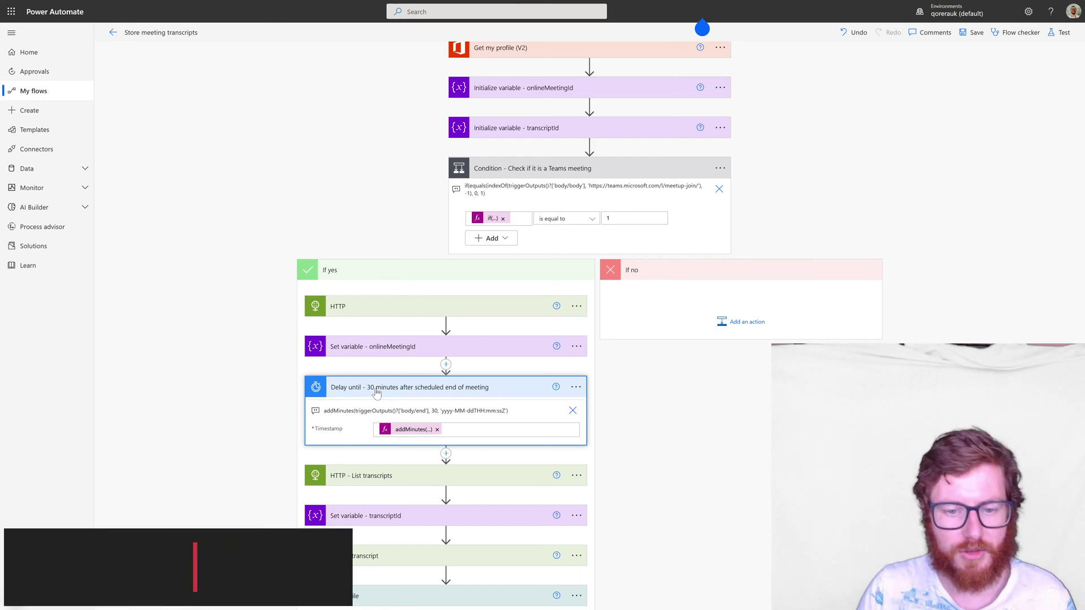
click(399, 431)
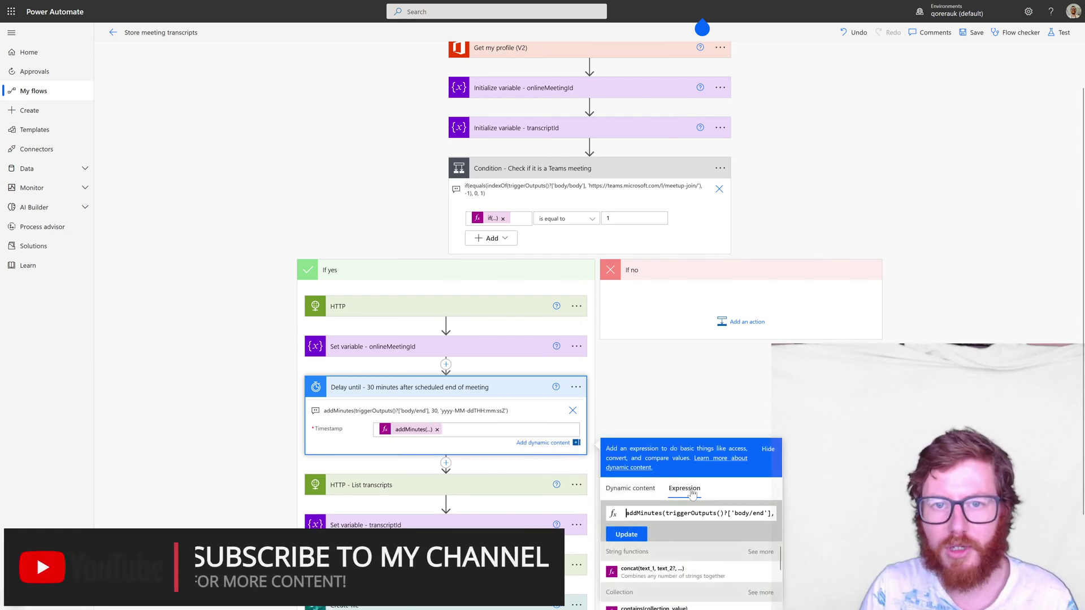
scroll(702, 505, down, 1)
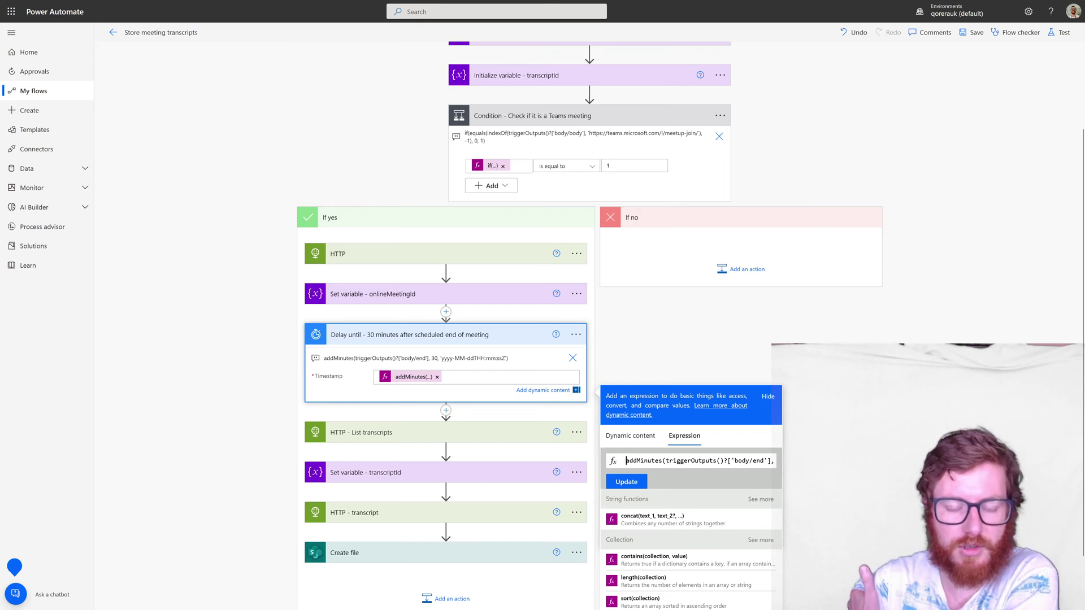
Collapse Delay until and expand HTTP - List transcripts to view its GET to the Graph beta transcripts URI
click(374, 338)
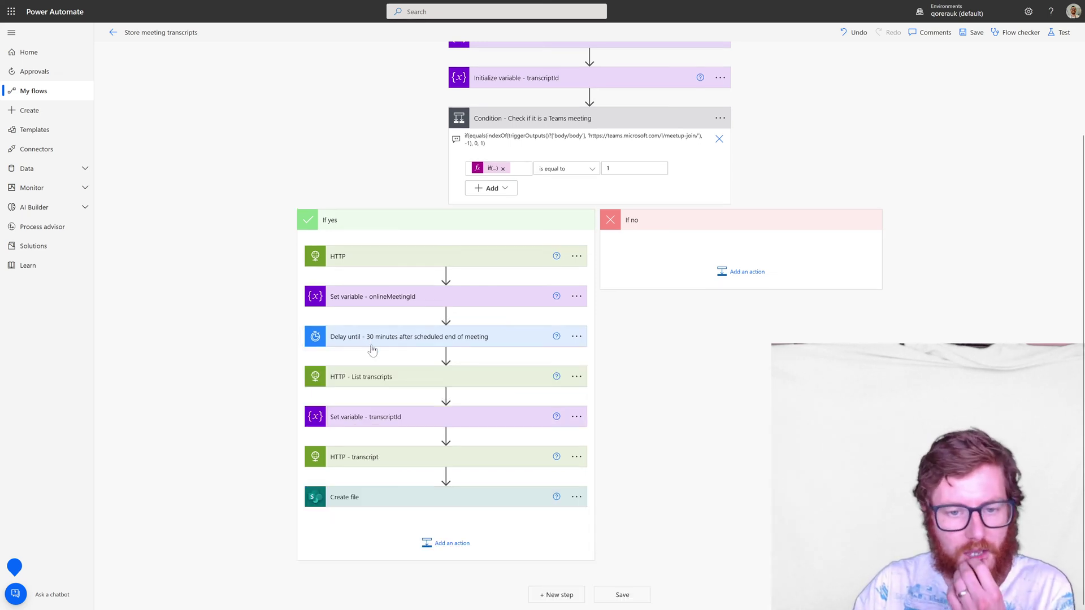
click(404, 385)
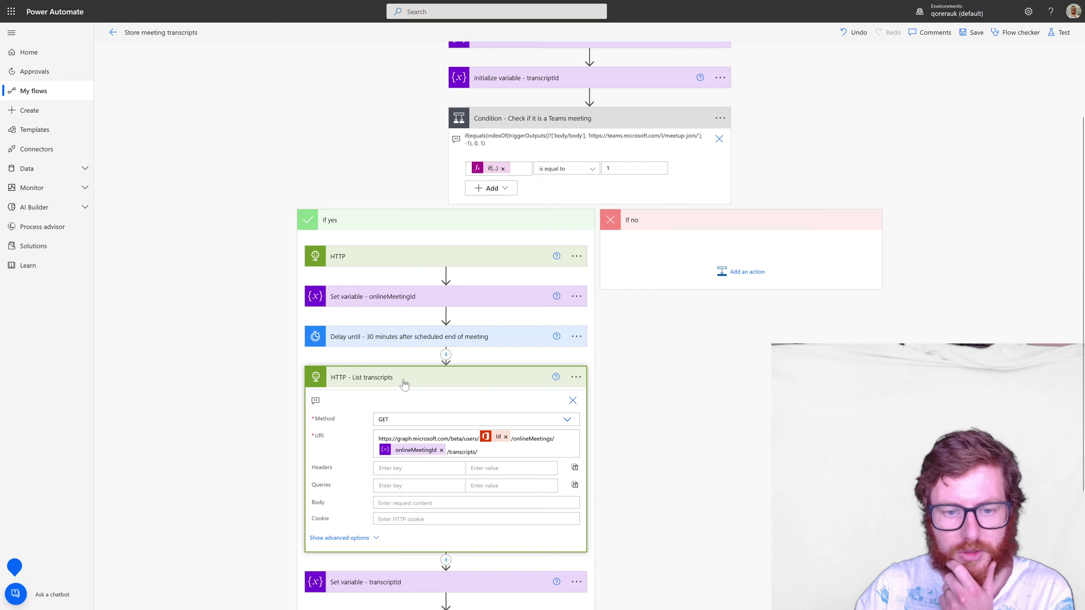
scroll(684, 444, down, 1)
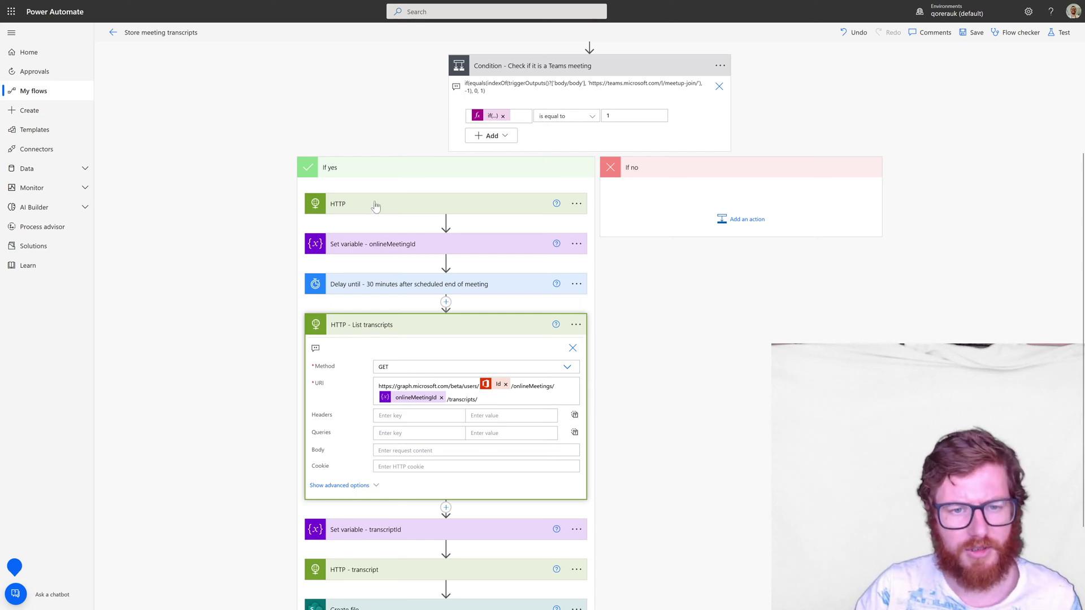
click(363, 486)
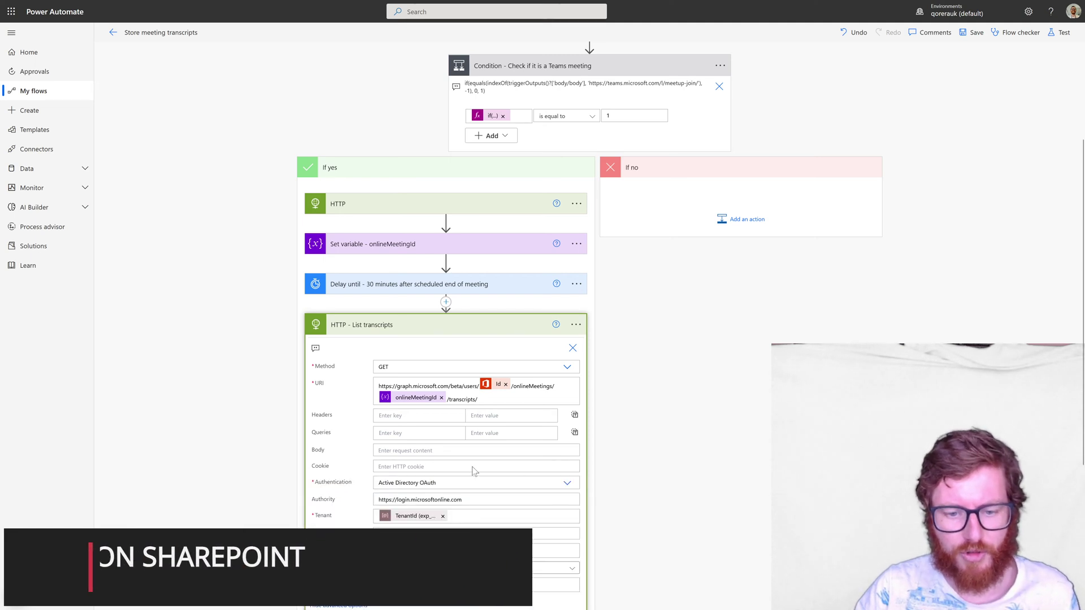
scroll(652, 466, down, 2)
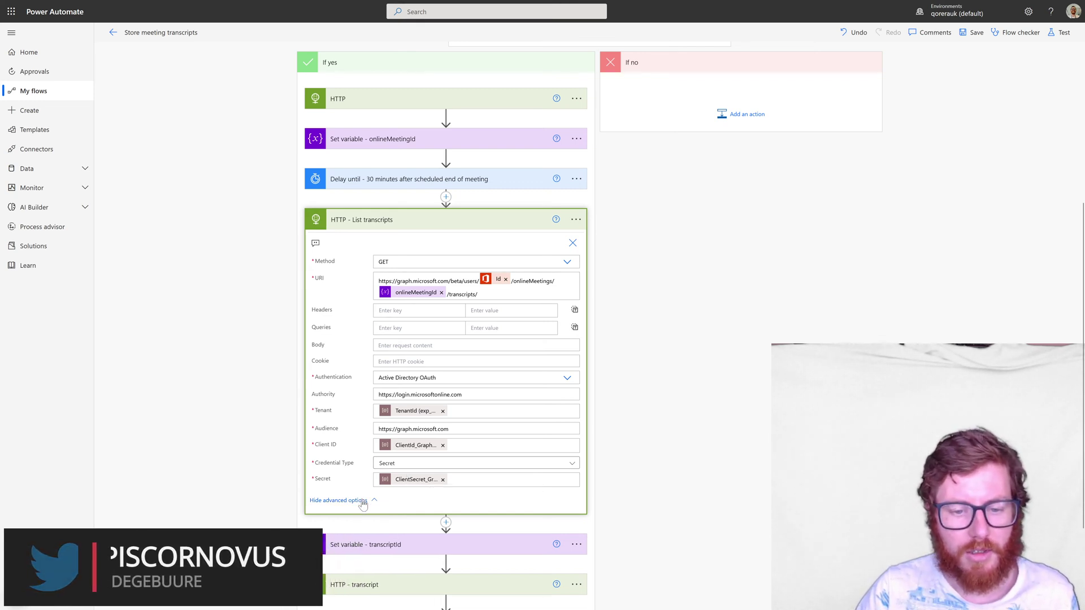
click(362, 502)
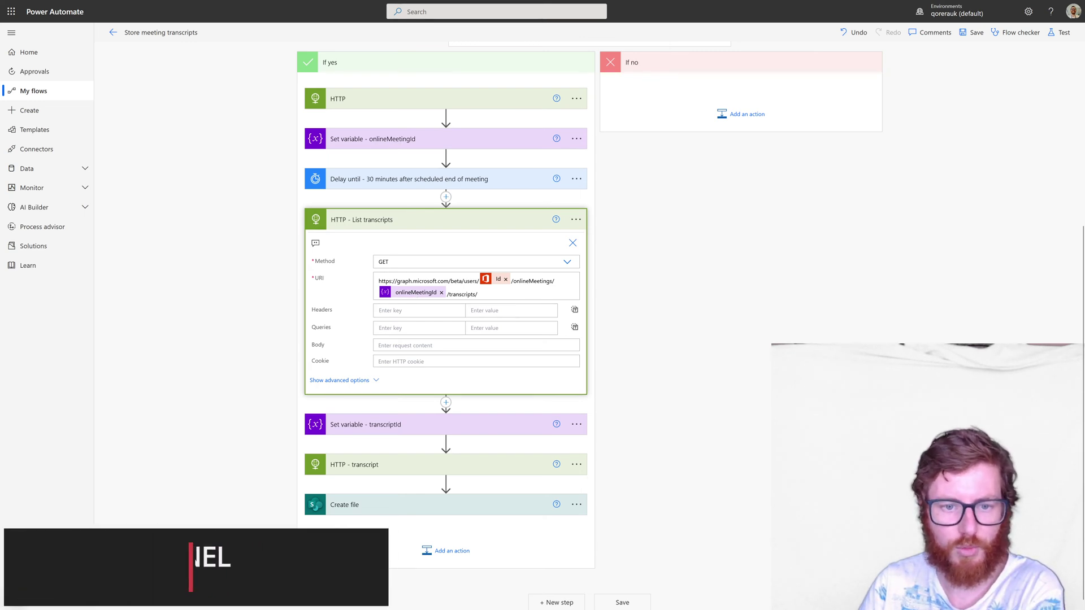
Fold the HTTP - List transcripts card after reviewing its GET URI
click(407, 220)
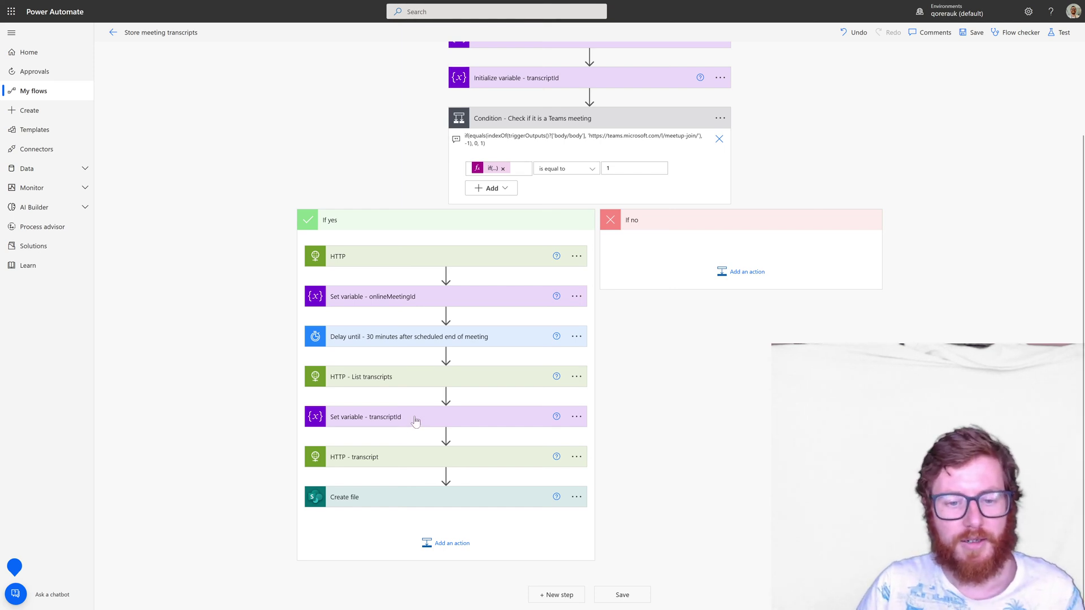
Review the Set variable - transcriptId body(...) Value expression, then collapse that step
click(413, 425)
scroll(596, 453, down, 1)
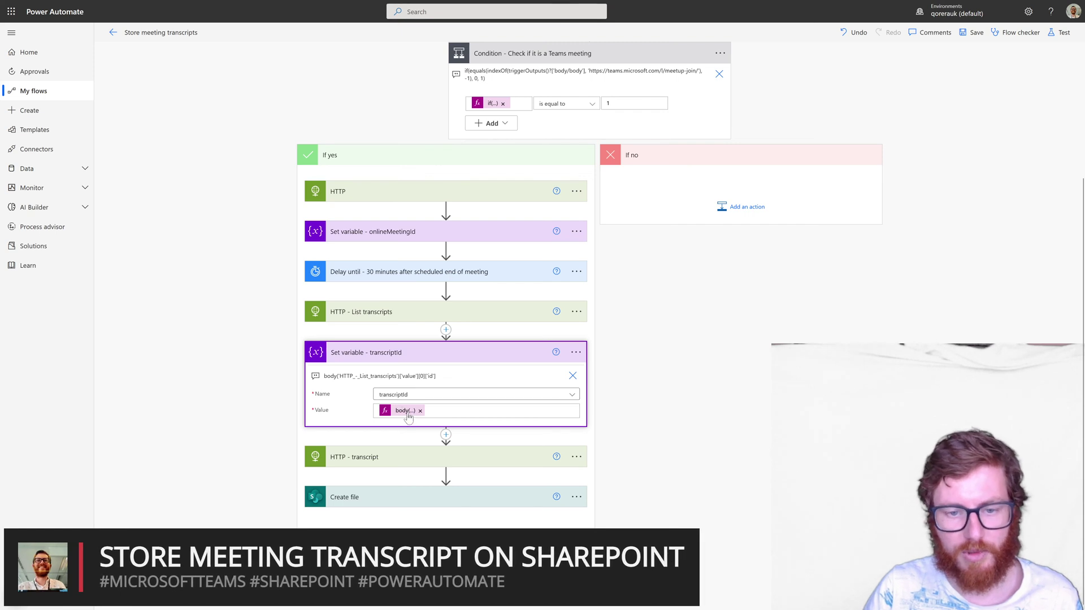
click(408, 356)
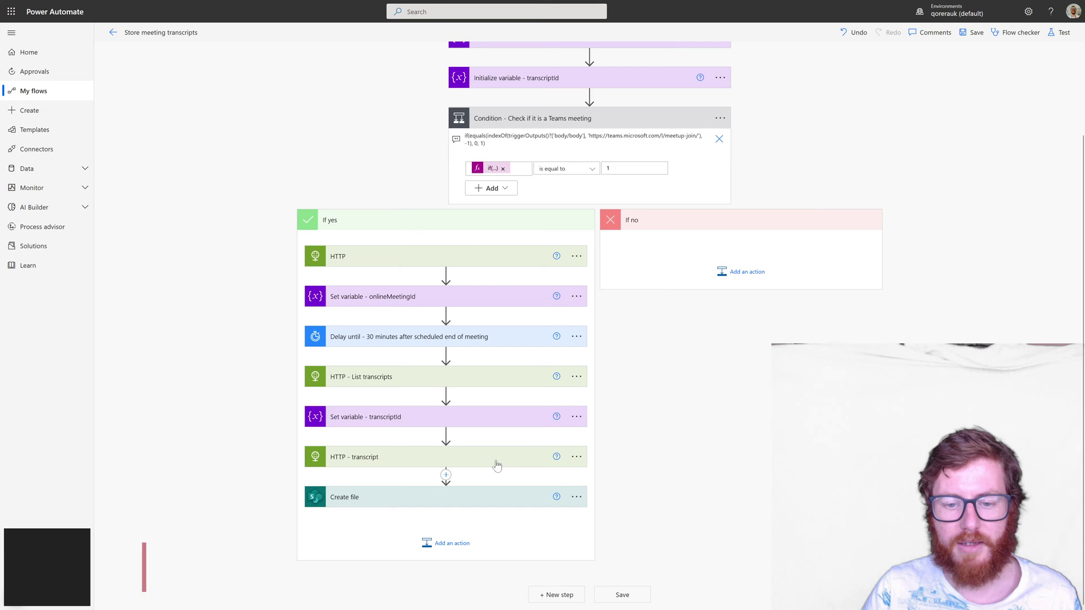
click(562, 435)
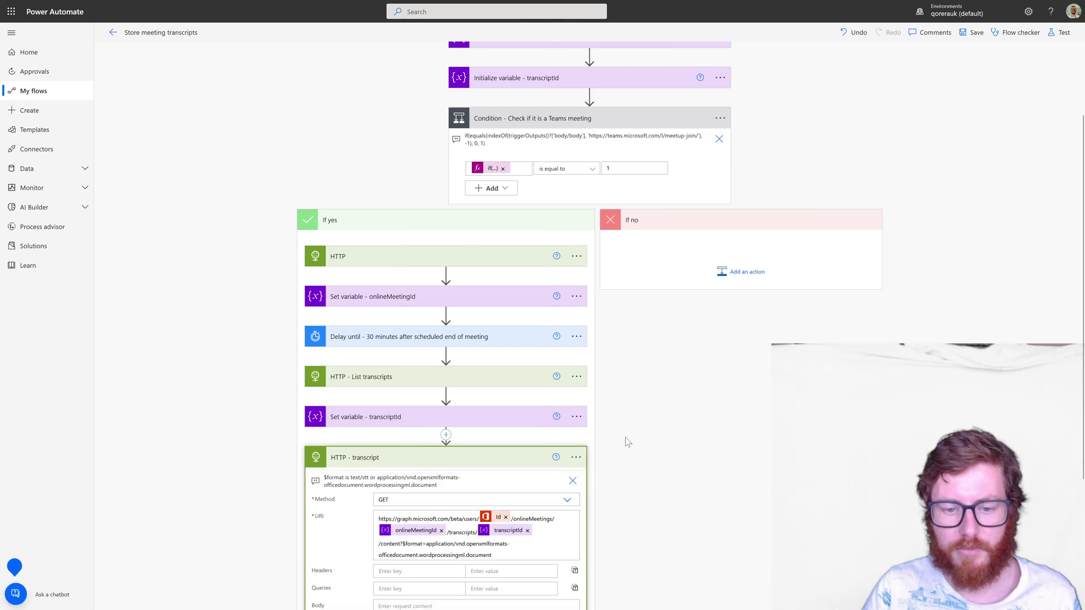
scroll(627, 441, down, 3)
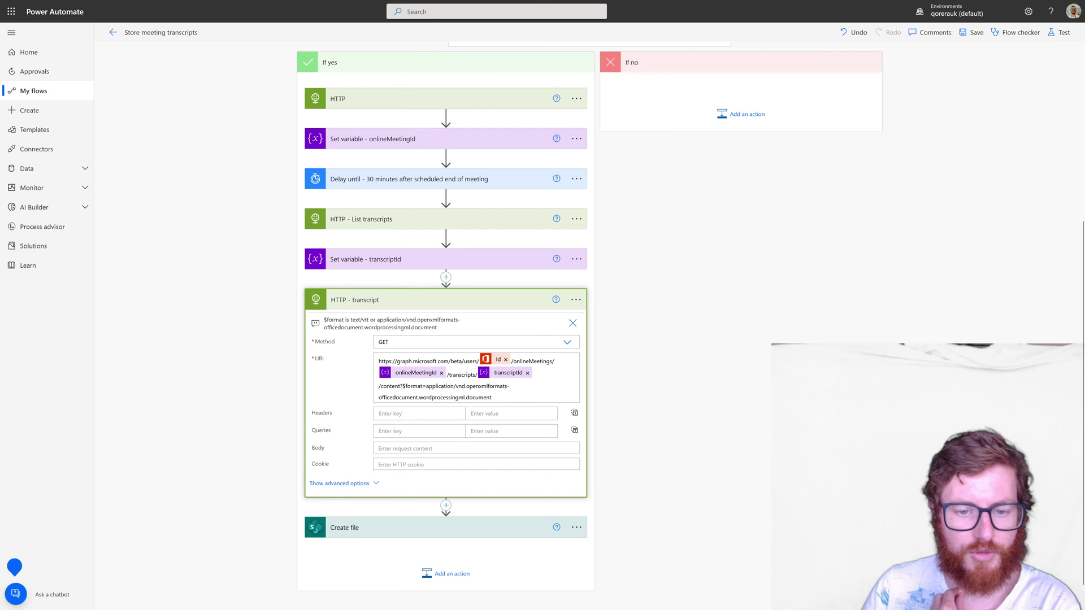
double_click(382, 386)
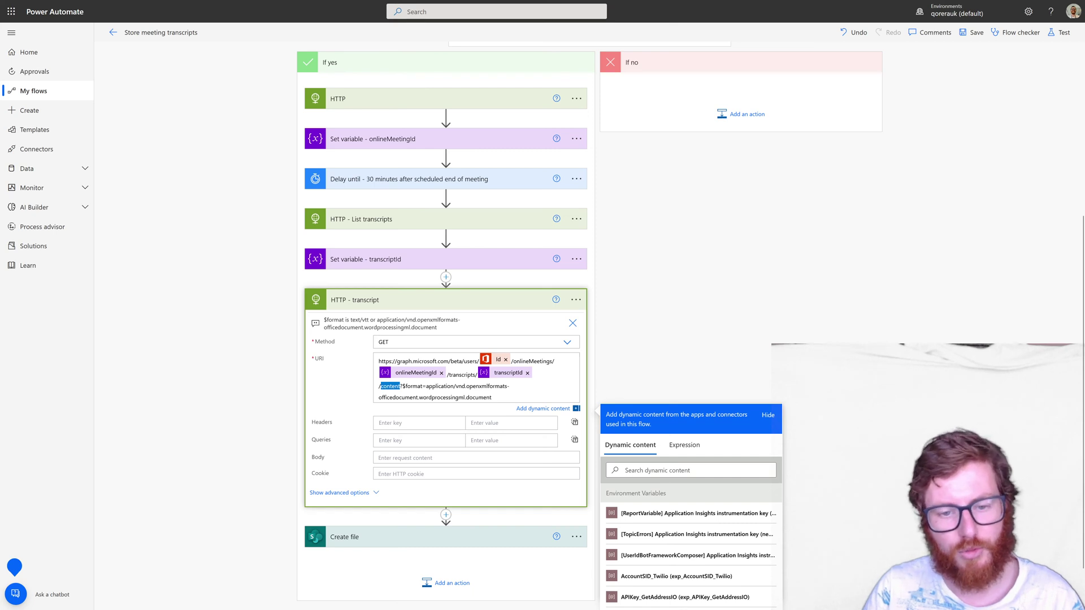
click(400, 386)
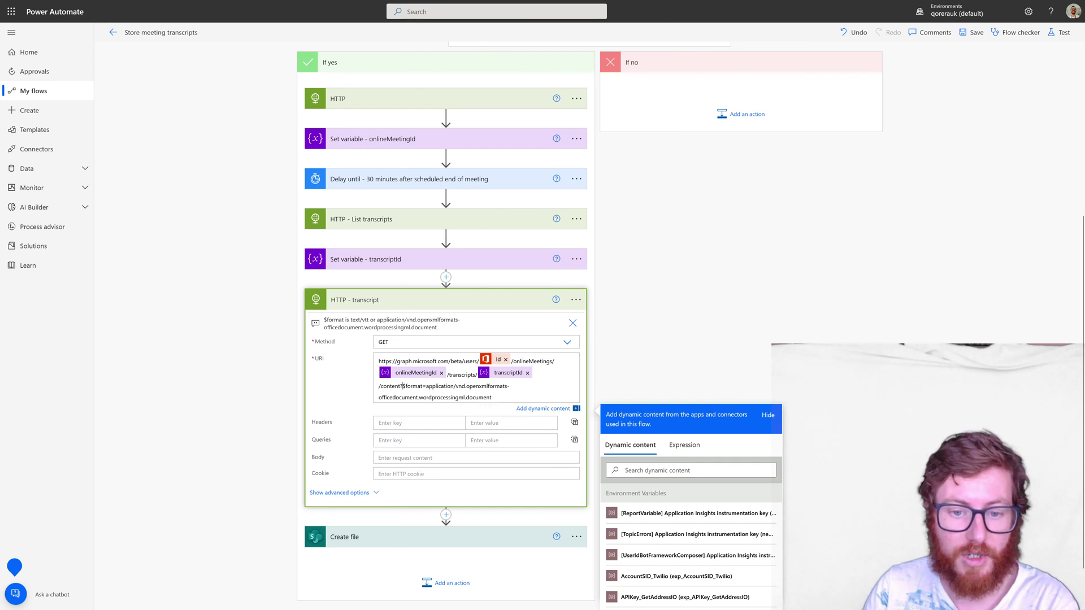
key(ctrl+shift+End)
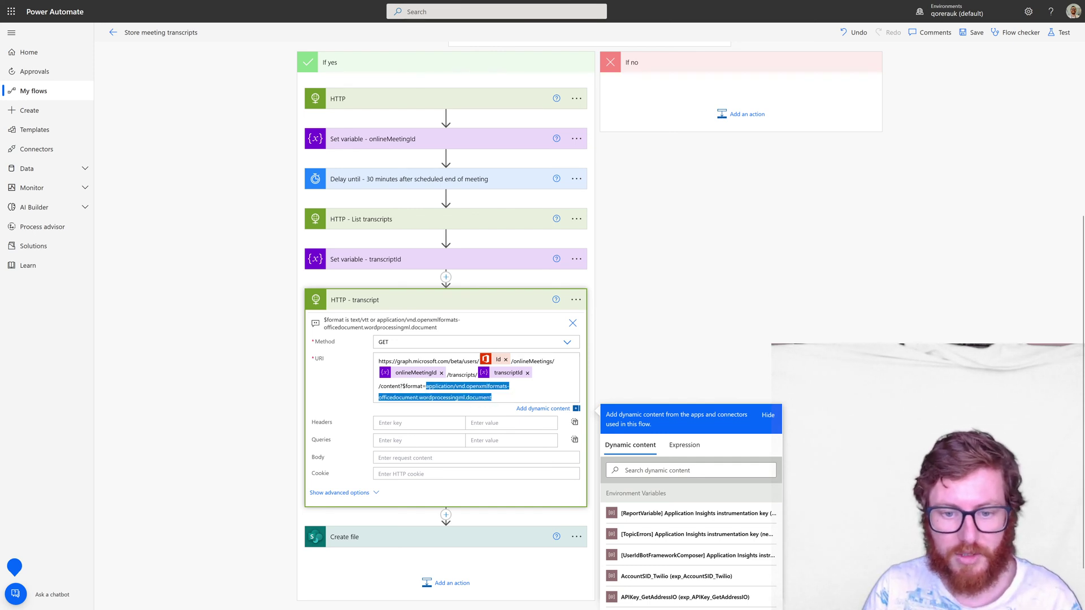
click(594, 374)
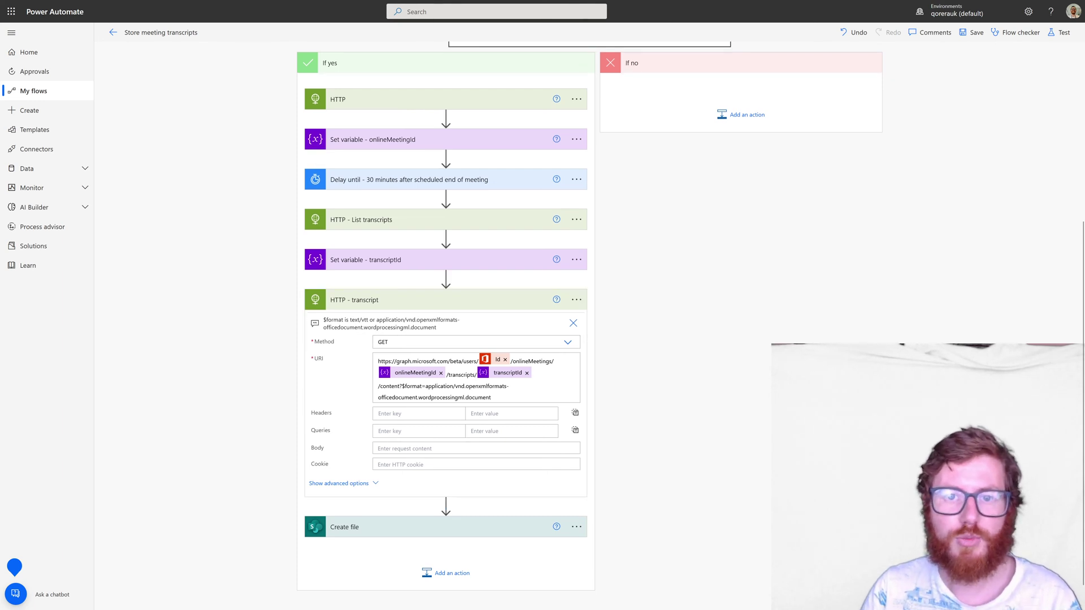
Expand Create file and inspect its Transcript + utcNow('yyyyMMddHHmmss') + .docx file-name expression
click(472, 303)
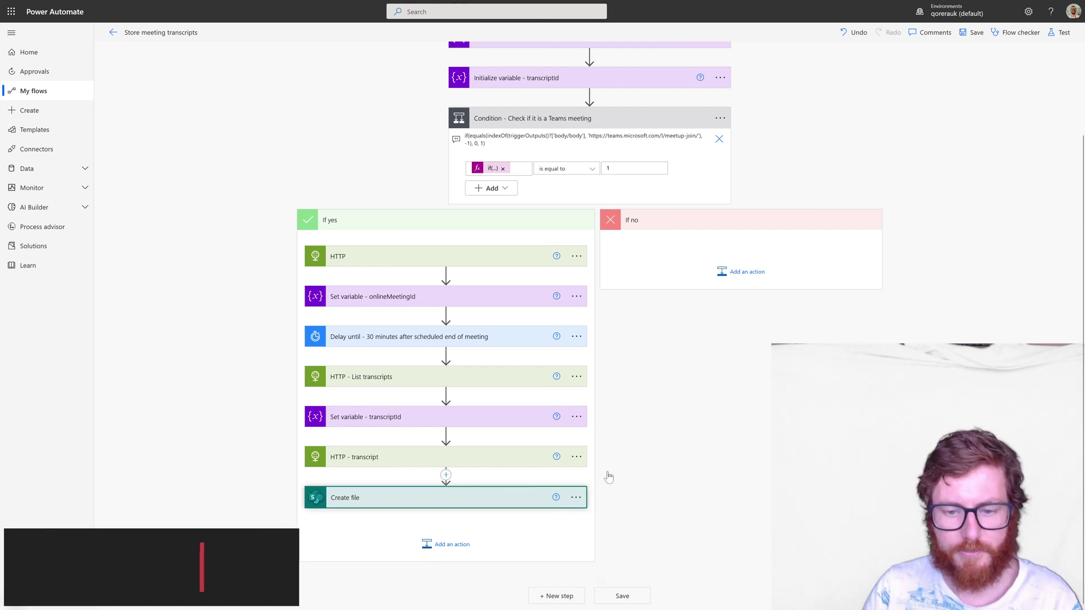
click(509, 497)
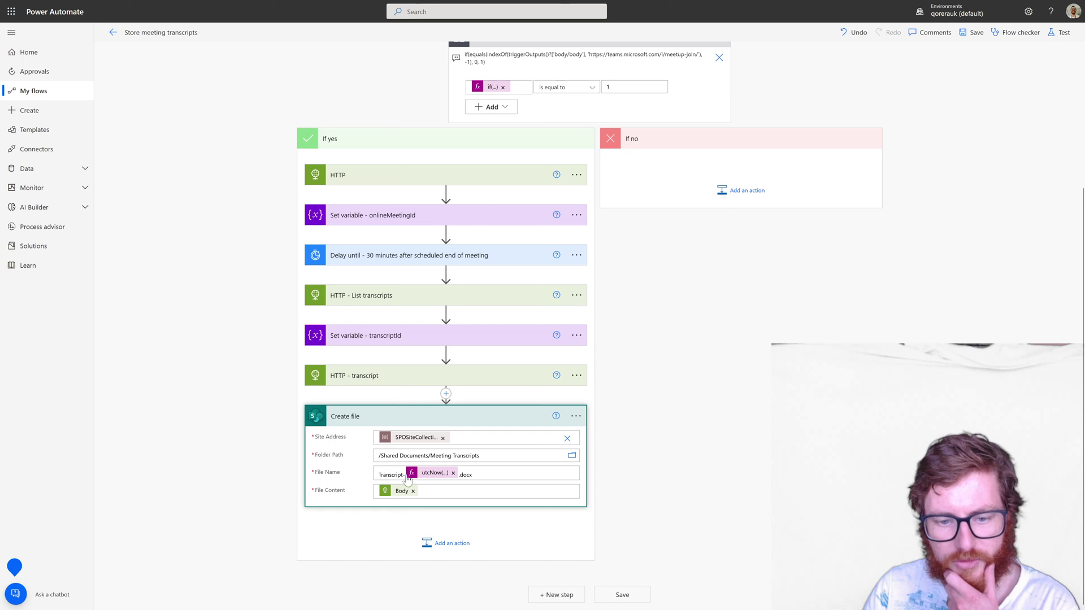
click(432, 473)
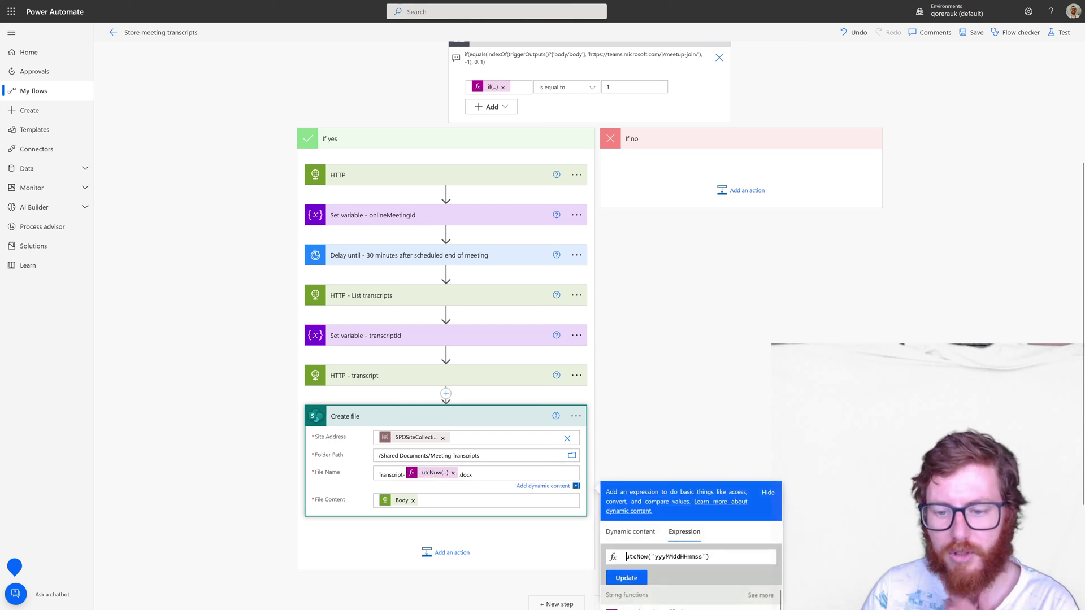
scroll(656, 448, down, 1)
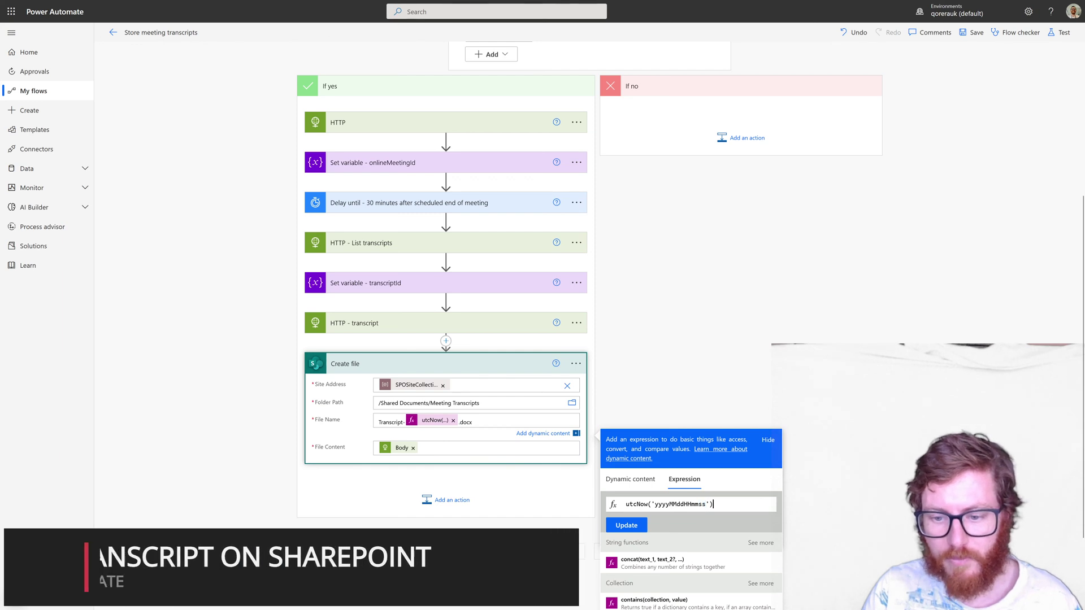
click(657, 382)
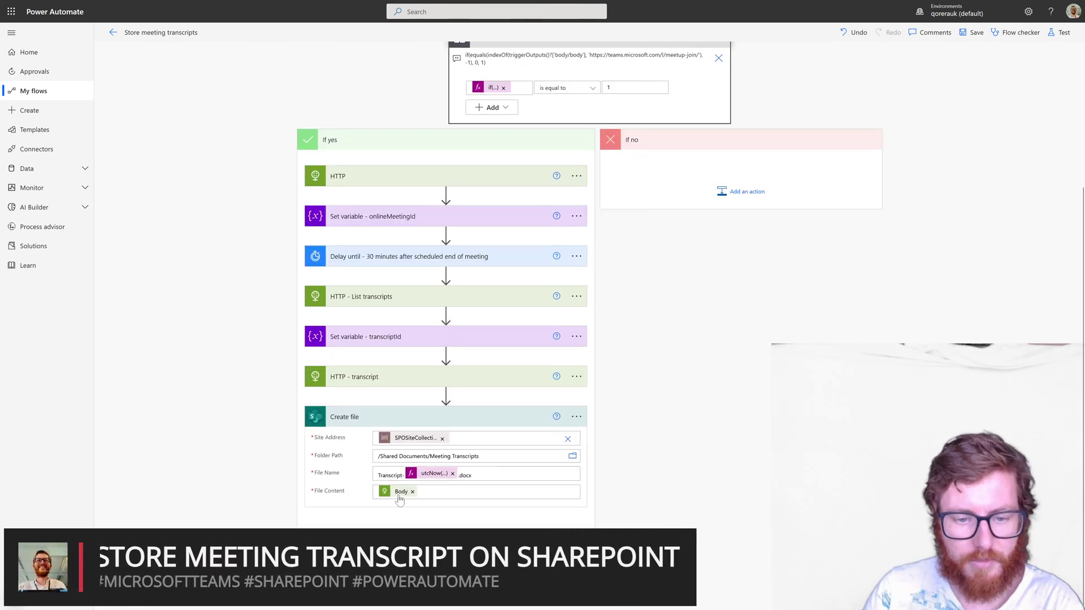